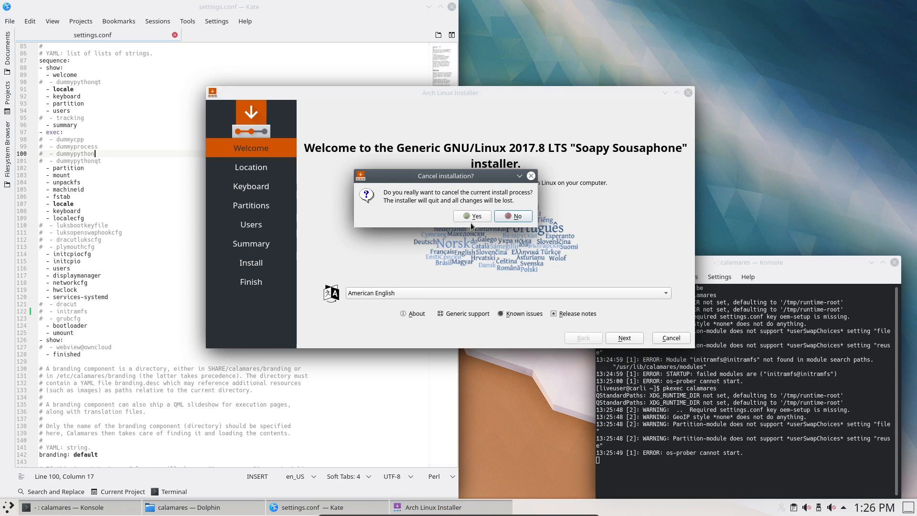
- Quit the running installer, uncomment the initramfs line in the exec sequence of settings.conf, and save the file
click(472, 217)
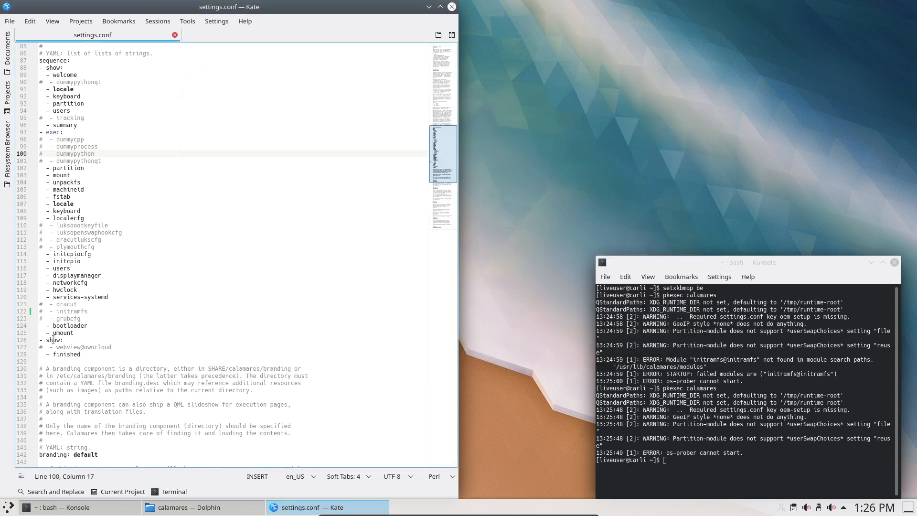
click(43, 311)
key(BackSpace)
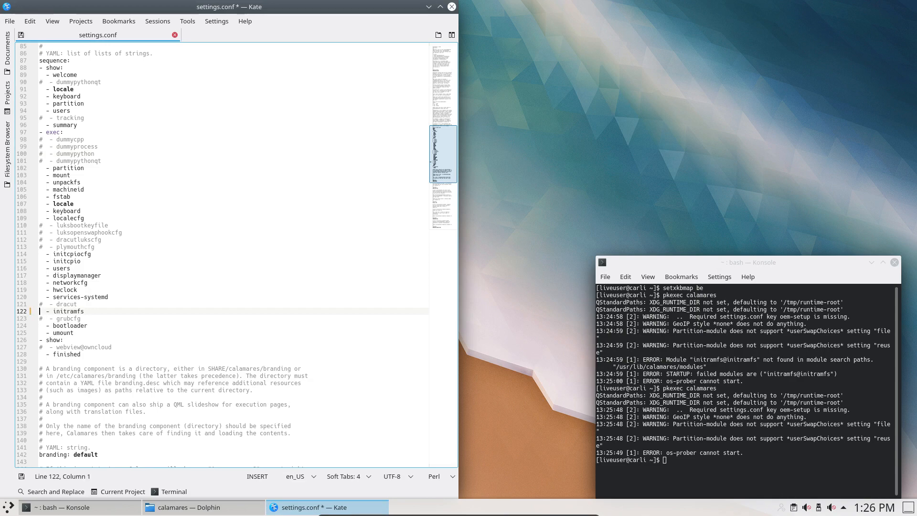
key(ctrl+s)
- Run pkexec calamares again in Konsole to test the initramfs module, and cancel the installer
click(627, 421)
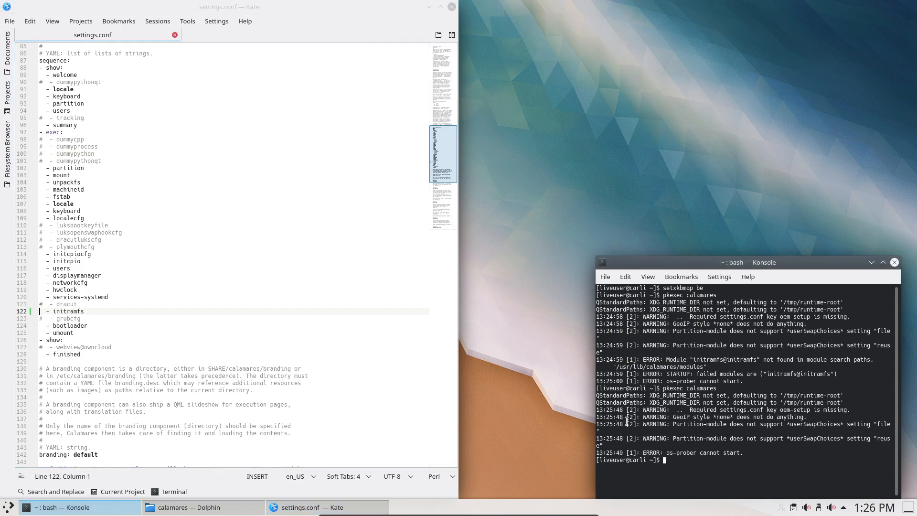
key(Up)
key(Return)
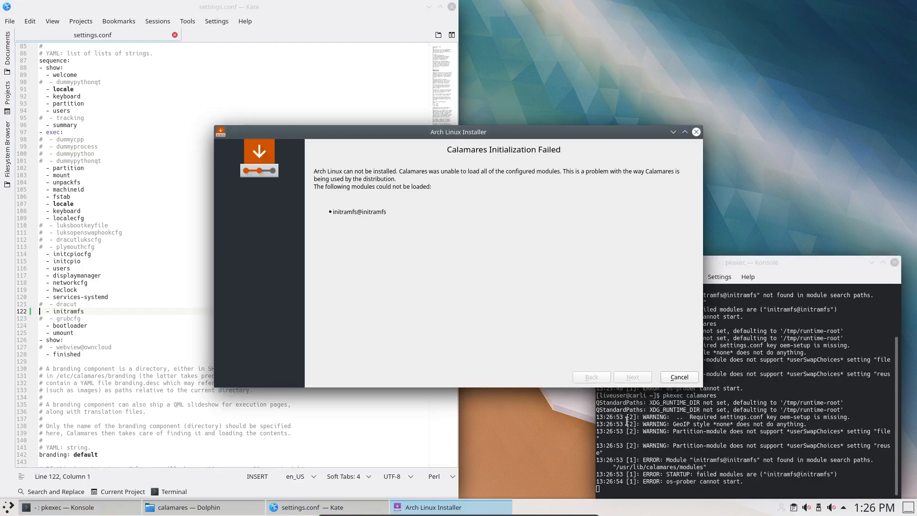
click(681, 380)
click(476, 258)
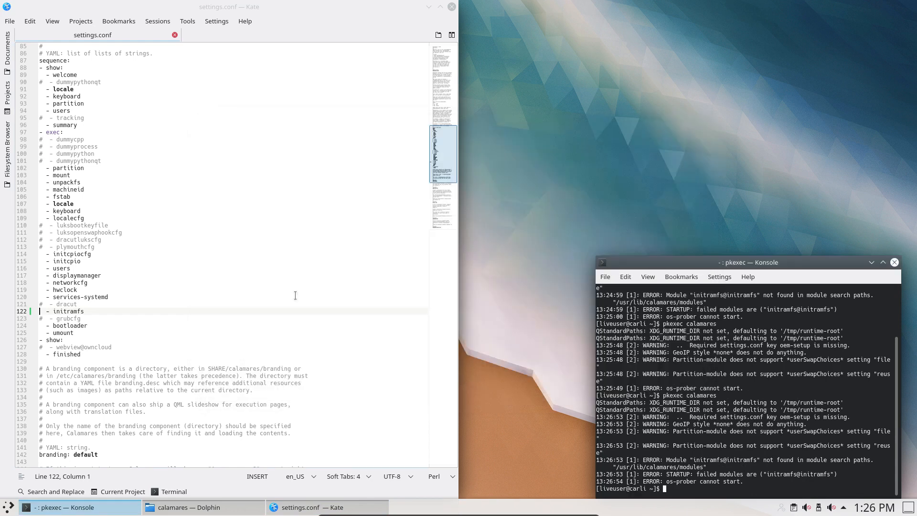
- Comment out the initramfs line in settings.conf with a # and save the file
text(#)
click(60, 305)
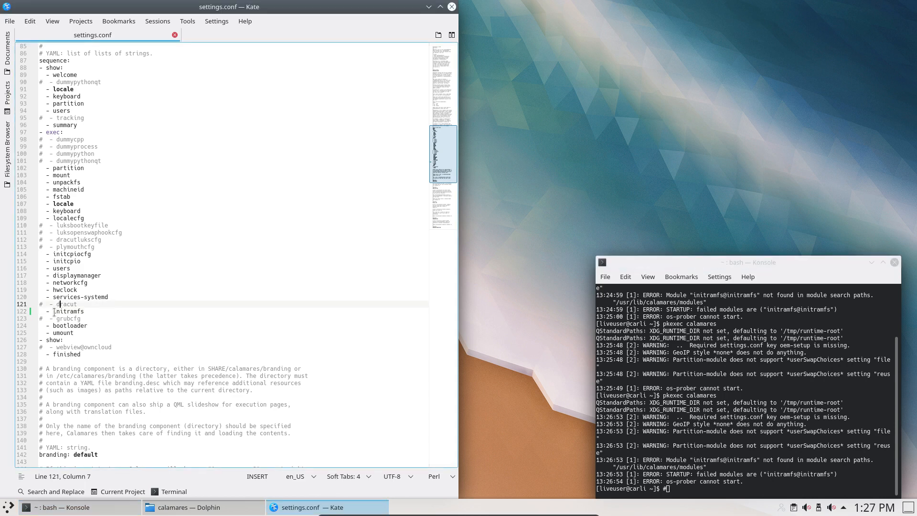
click(42, 312)
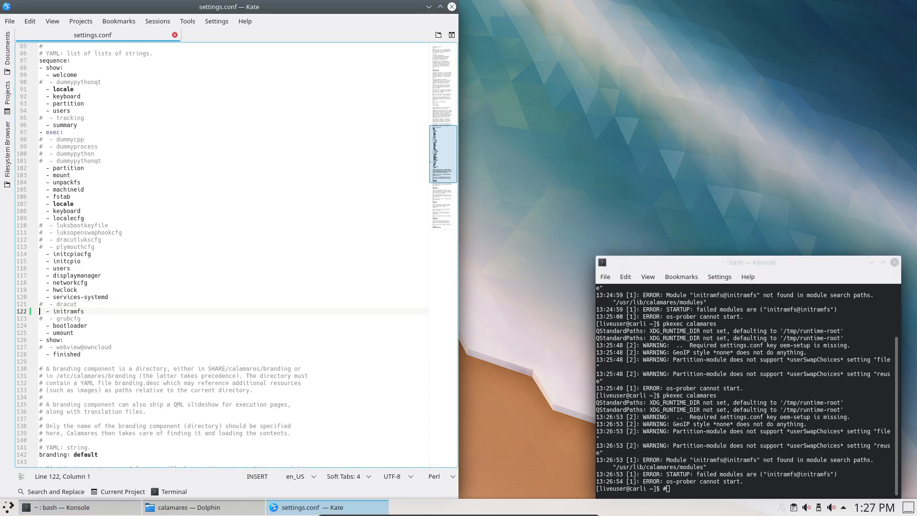
text(#)
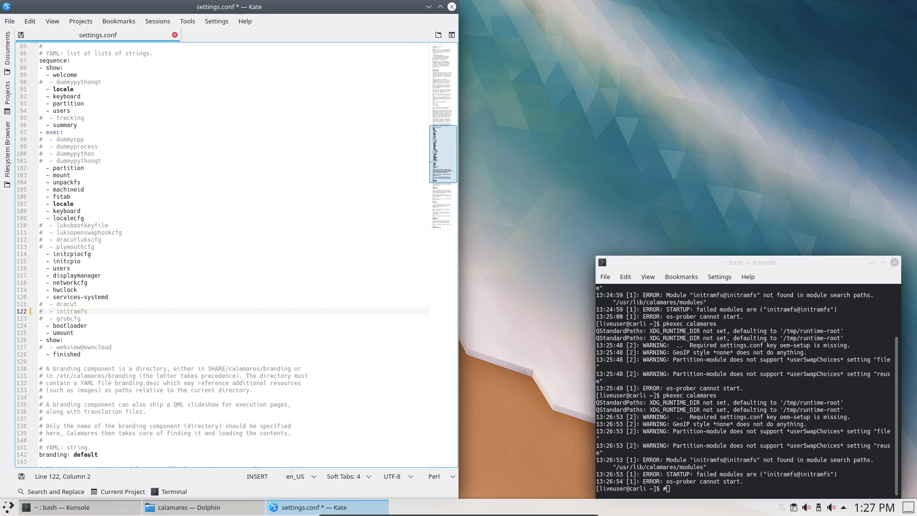
key(ctrl+s)
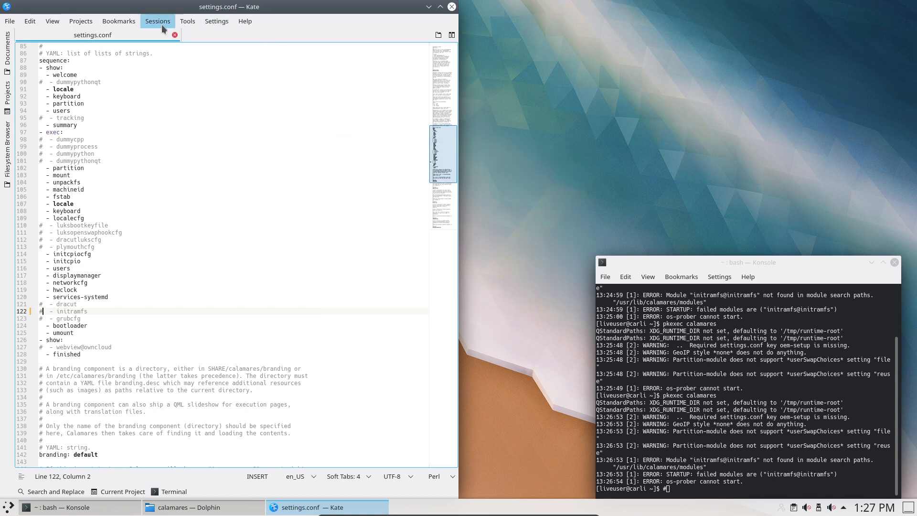
- Check the folder path of settings.conf in the Save File dialog and cancel without saving a copy
click(8, 23)
click(61, 103)
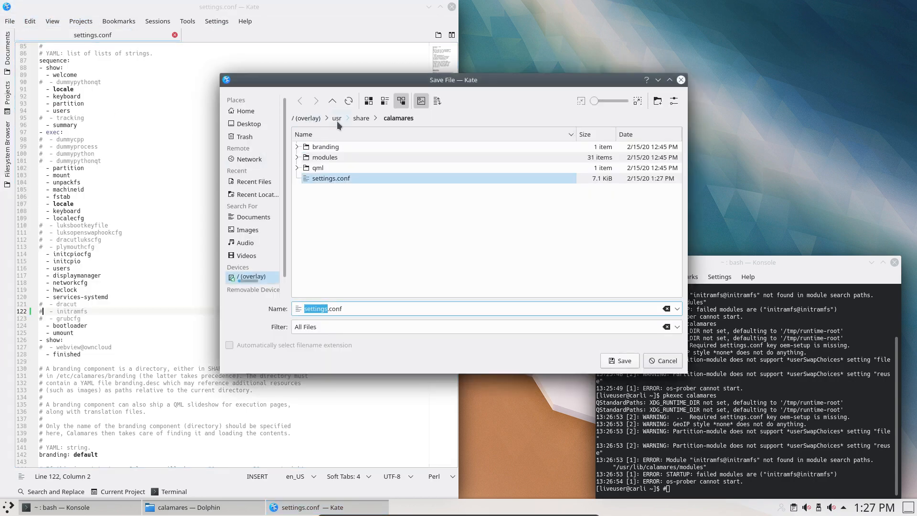
click(369, 179)
click(649, 365)
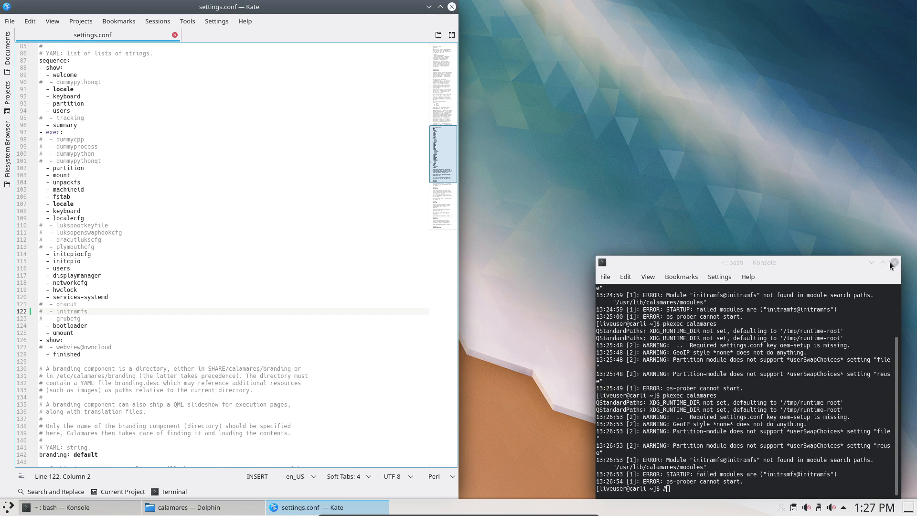
- Relaunch the installer from Konsole with pkexec calamares
click(741, 423)
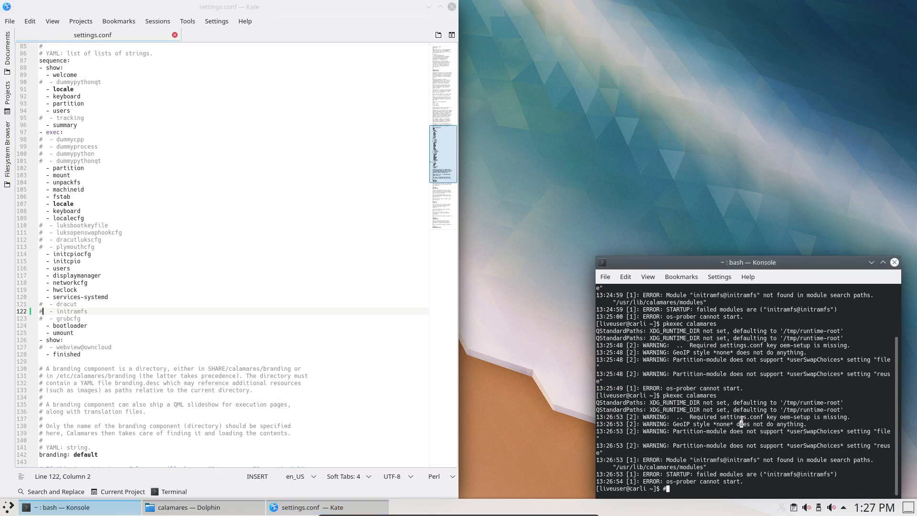
key(Up)
key(Return)
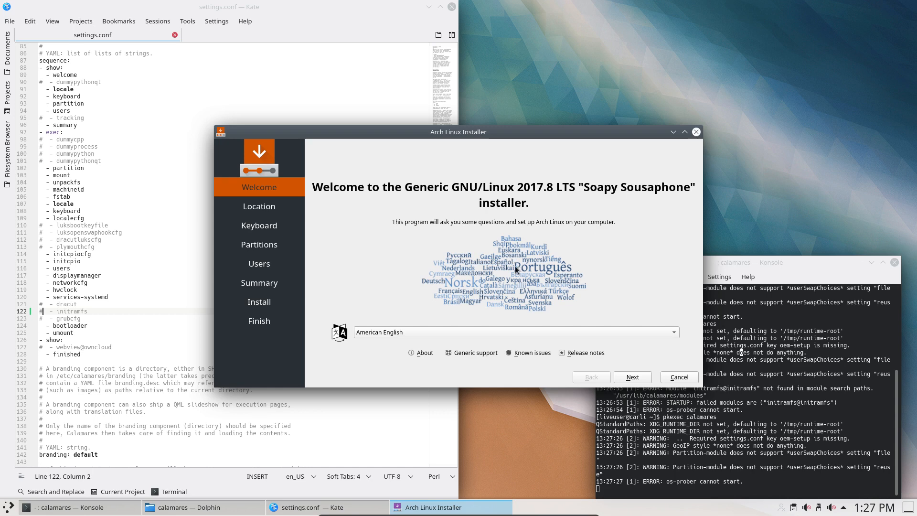
- Look through the installer's available languages without changing the selection, and read its About information
click(417, 333)
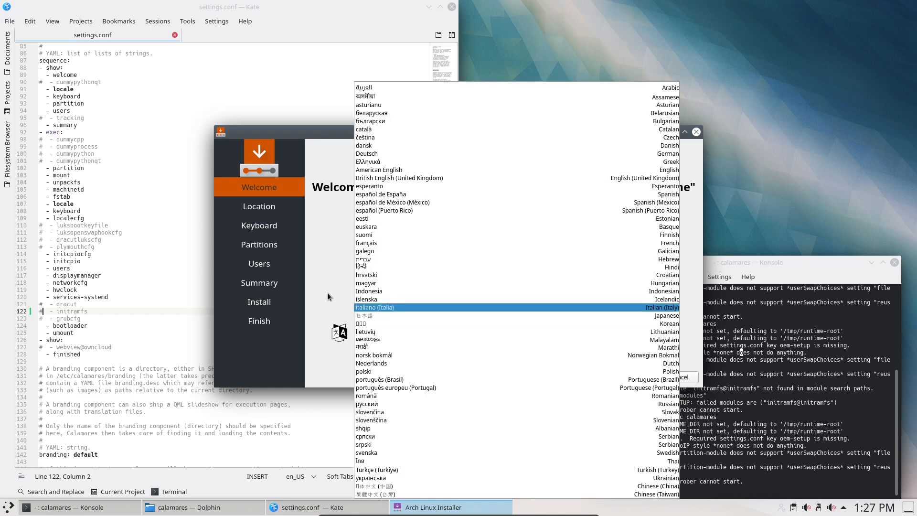
click(328, 292)
click(424, 353)
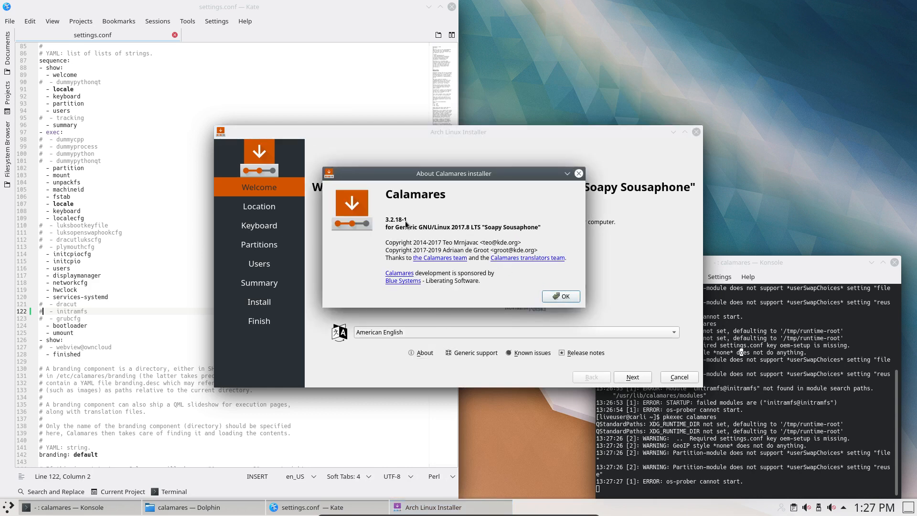
click(563, 299)
- View the Generic support and Known issues pages in the terminal browser, moving the installer window clear of Konsole
click(477, 354)
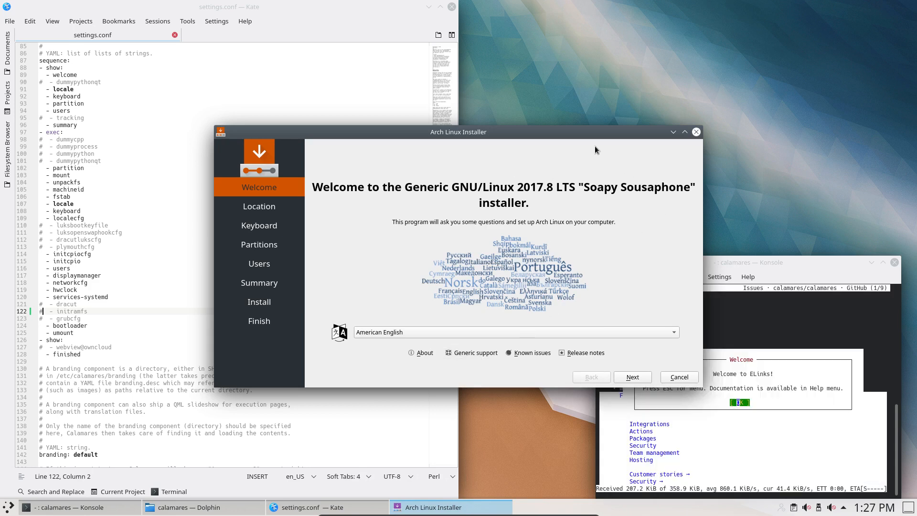
drag(551, 133, 379, 110)
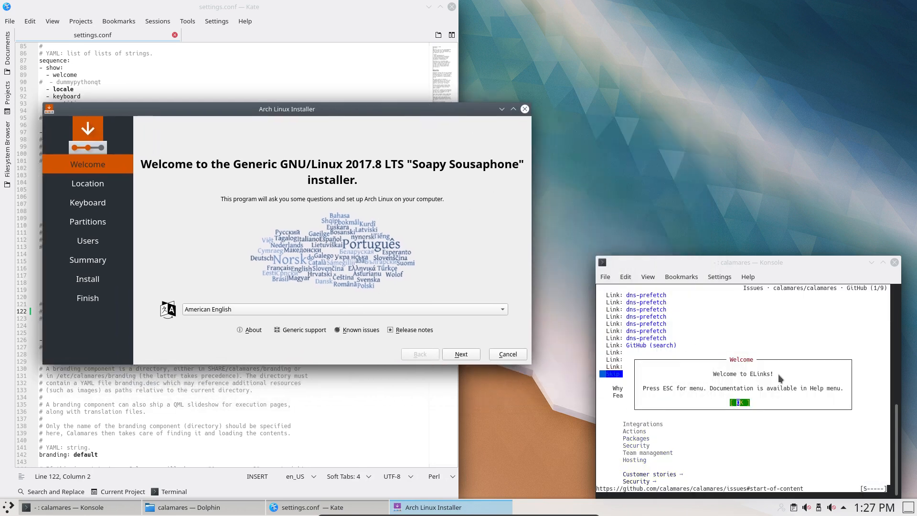
click(739, 402)
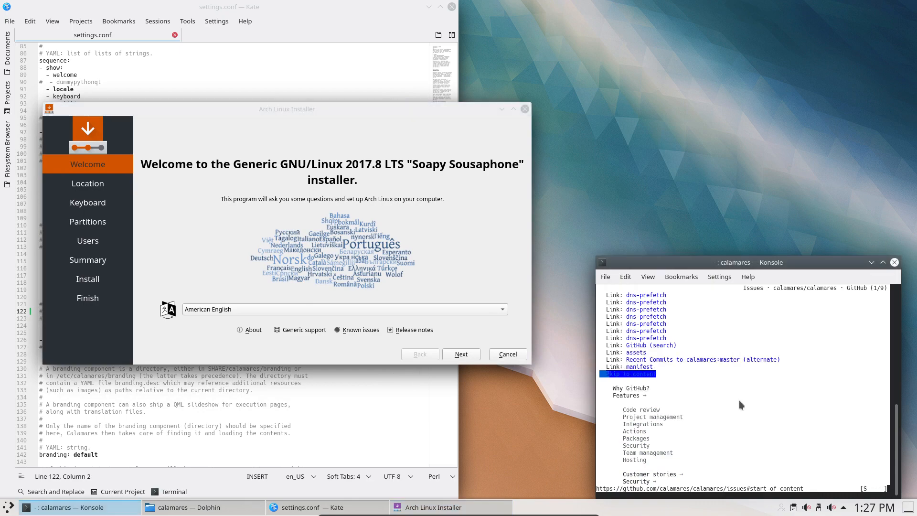
click(352, 328)
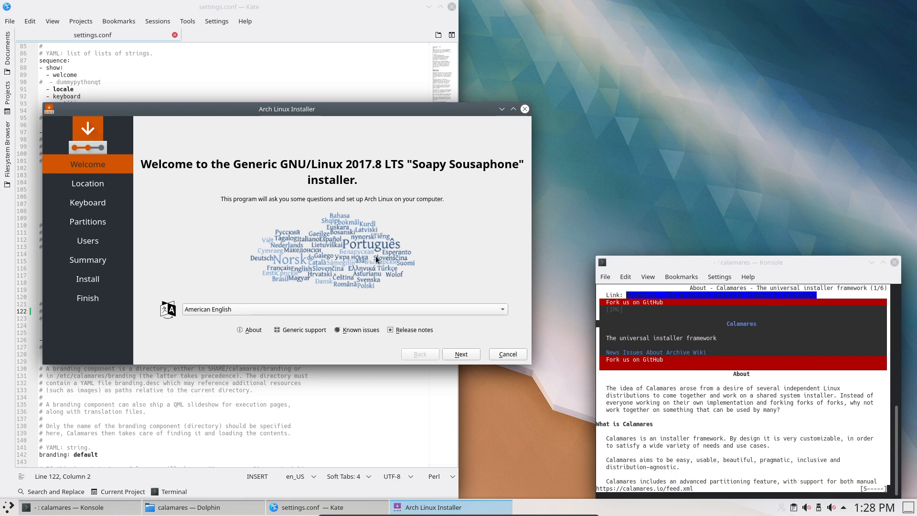
- Go to the Location page, keep region Europe and zone Brussels, and continue to the keyboard setup
click(460, 354)
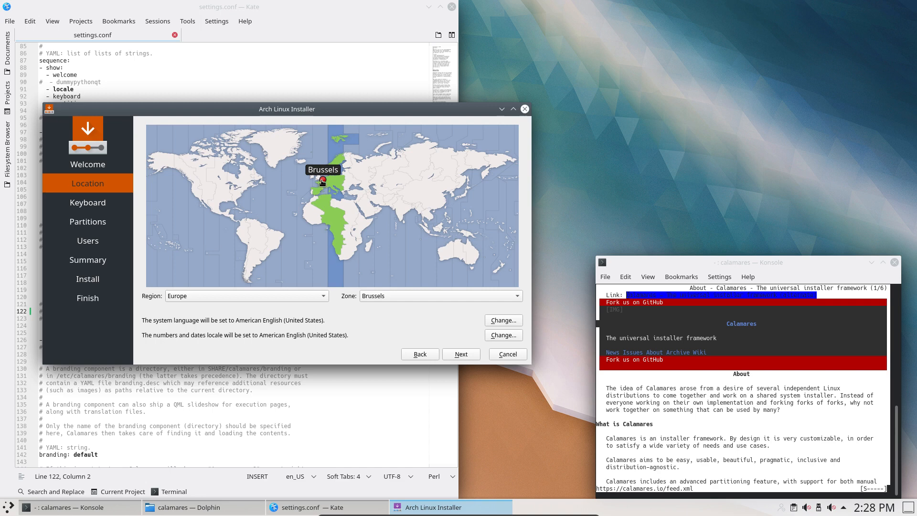
click(375, 293)
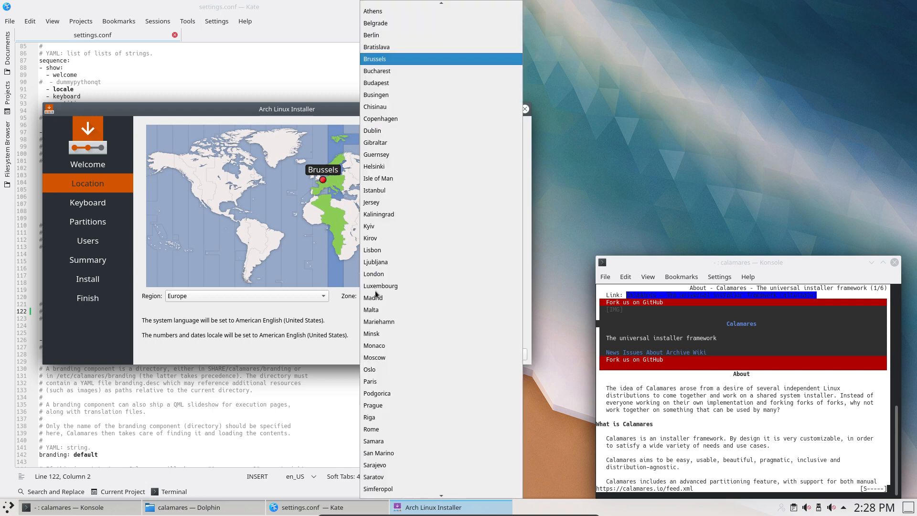
key(Escape)
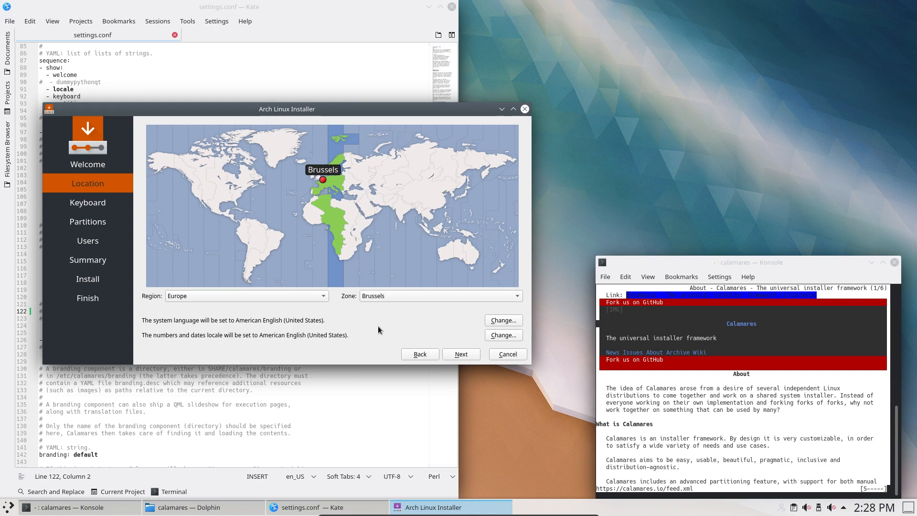
click(466, 355)
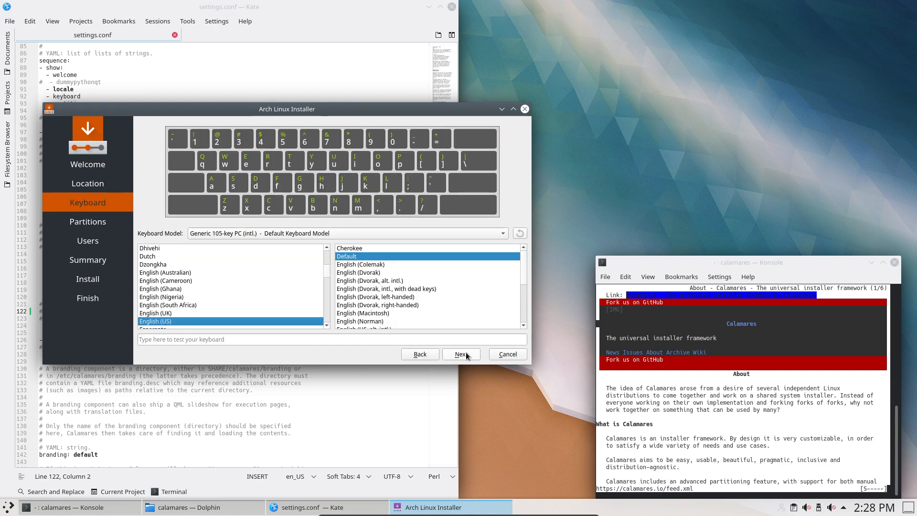
- Choose the Belgian keyboard layout with the Default variant and continue to partitioning
scroll(215, 271, up, 4)
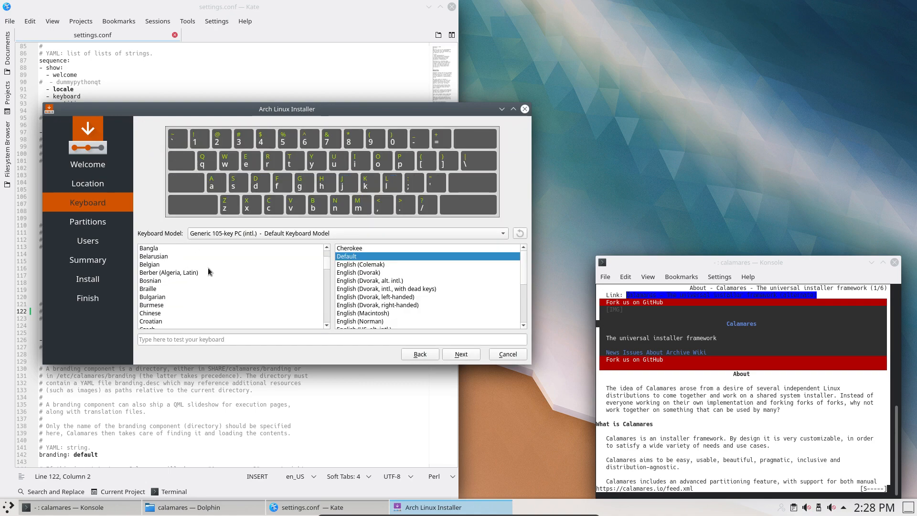
click(166, 265)
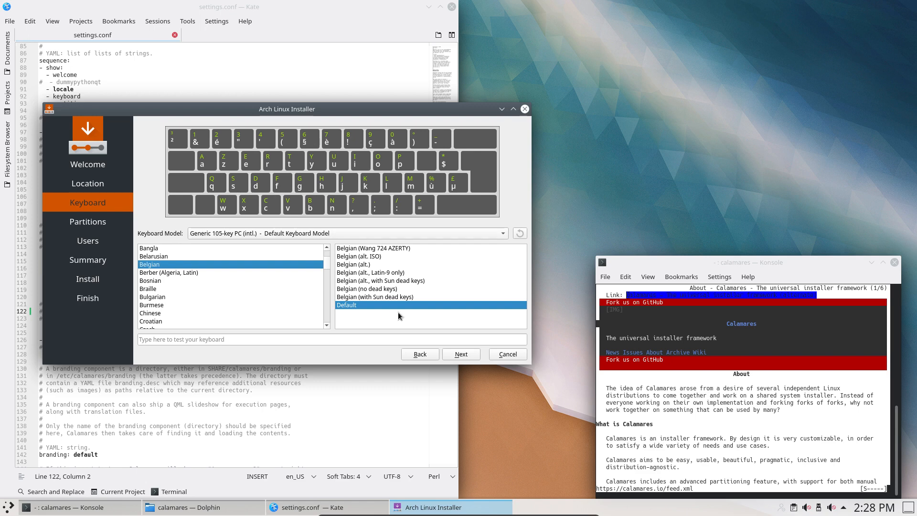
click(461, 355)
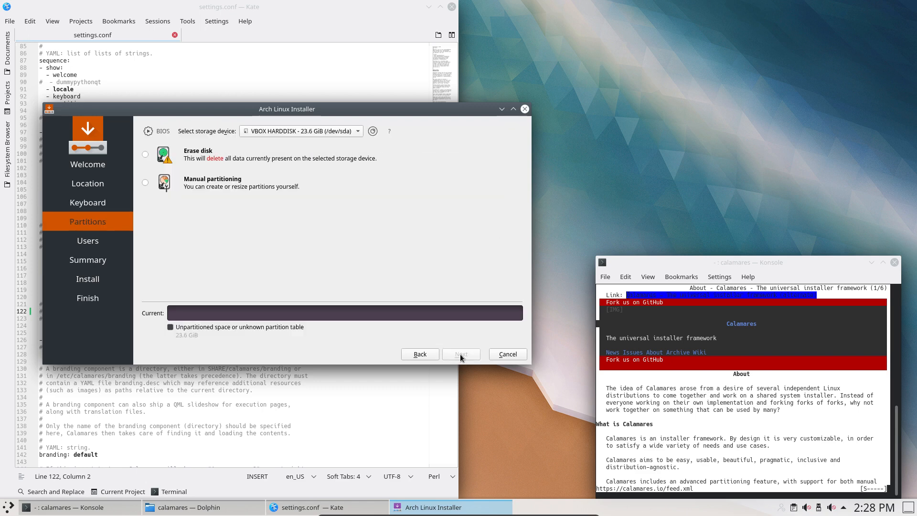
- Choose Erase disk with No Swap, leave system encryption off, and continue to the user setup
click(185, 156)
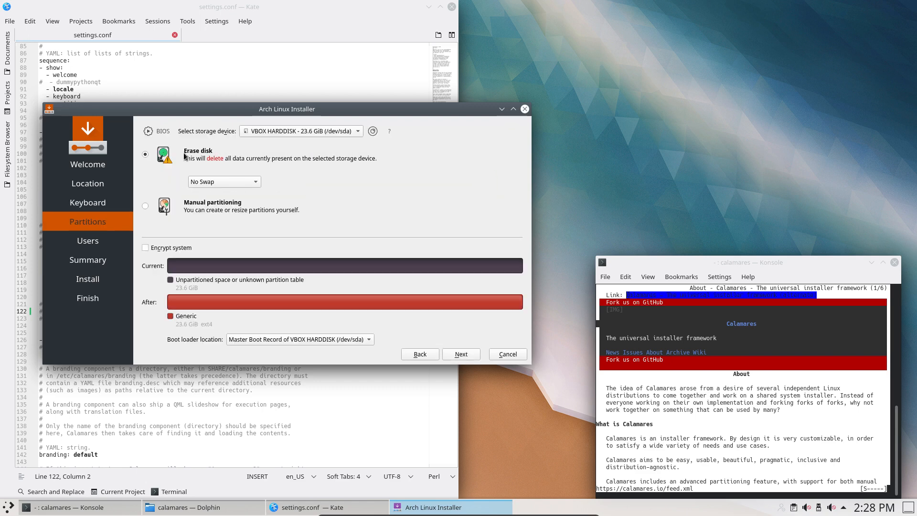
click(218, 184)
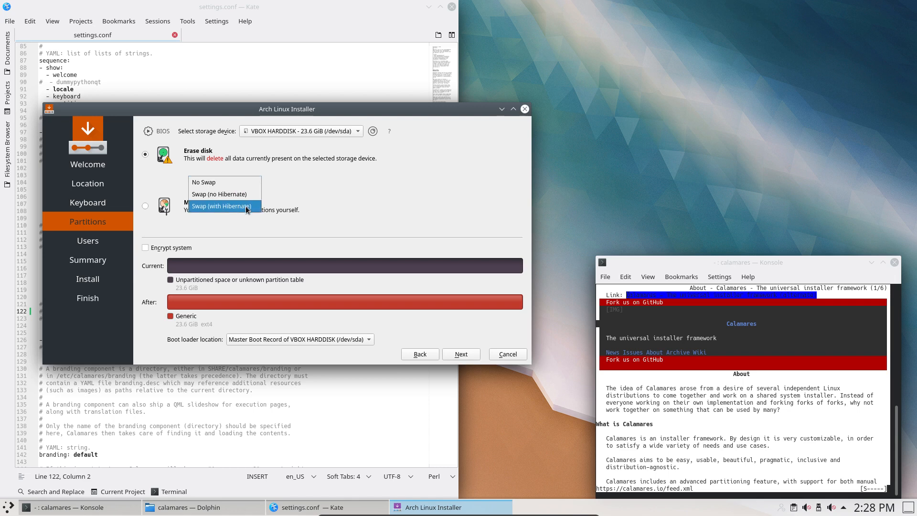
click(178, 245)
click(178, 245)
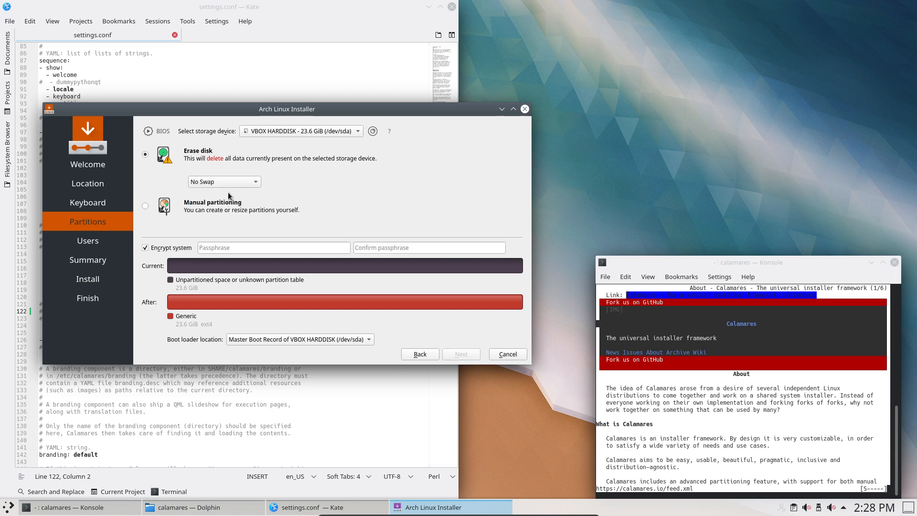
click(237, 184)
click(184, 245)
click(184, 246)
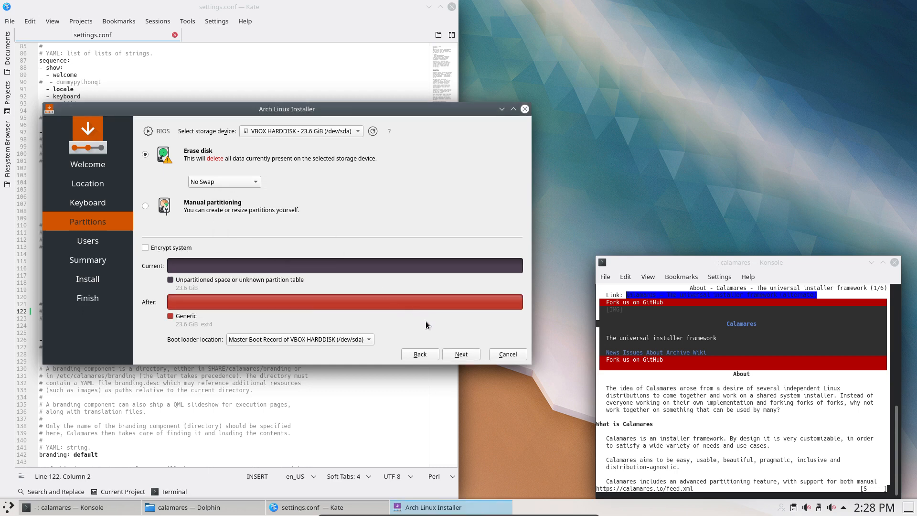
click(463, 357)
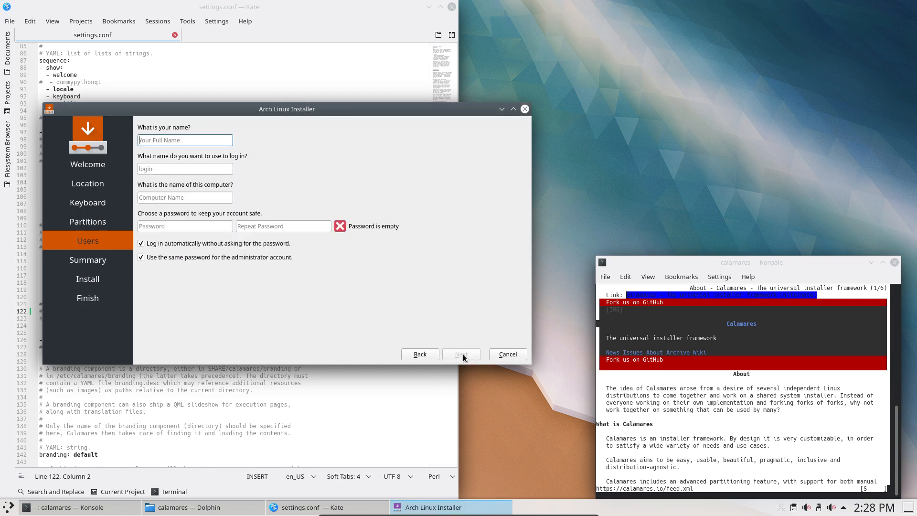
- Fill in the user's name, keep the suggested login and computer name, and enter the account password twice
text(erik)
key(Tab)
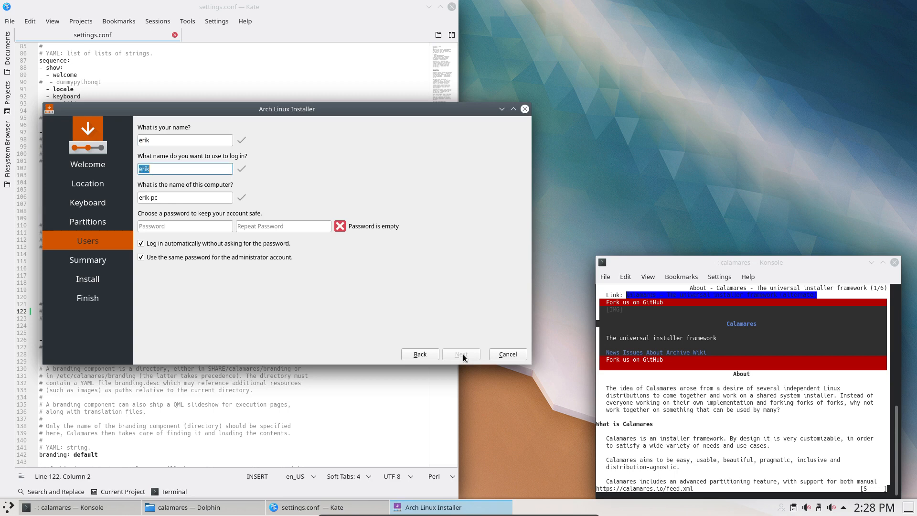
key(Tab)
key(Tab)
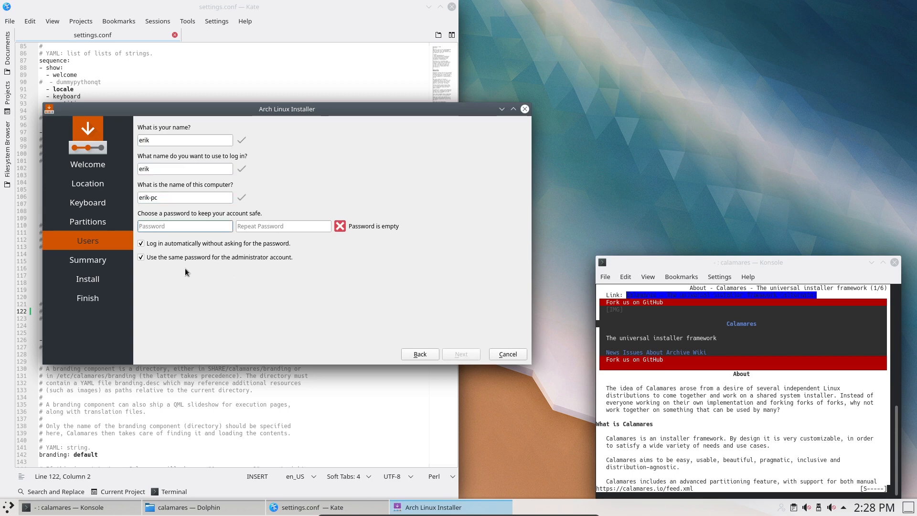
text(●●●●)
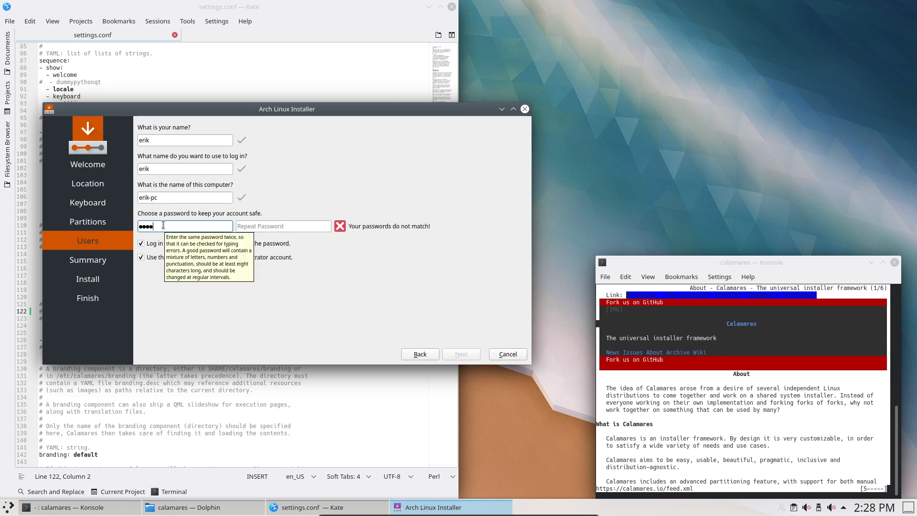
key(Tab)
text(●●●●)
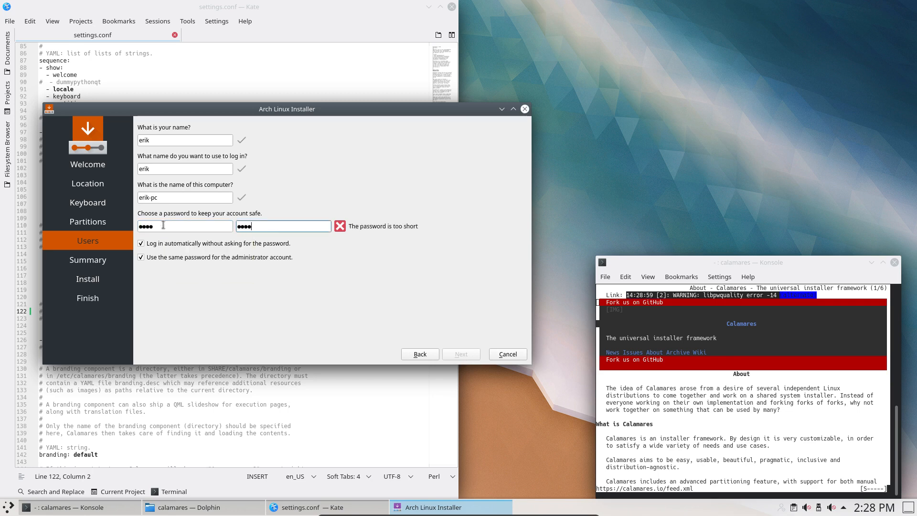
- Replace the account password with a longer one in both password fields of the user setup
drag(256, 223, 235, 223)
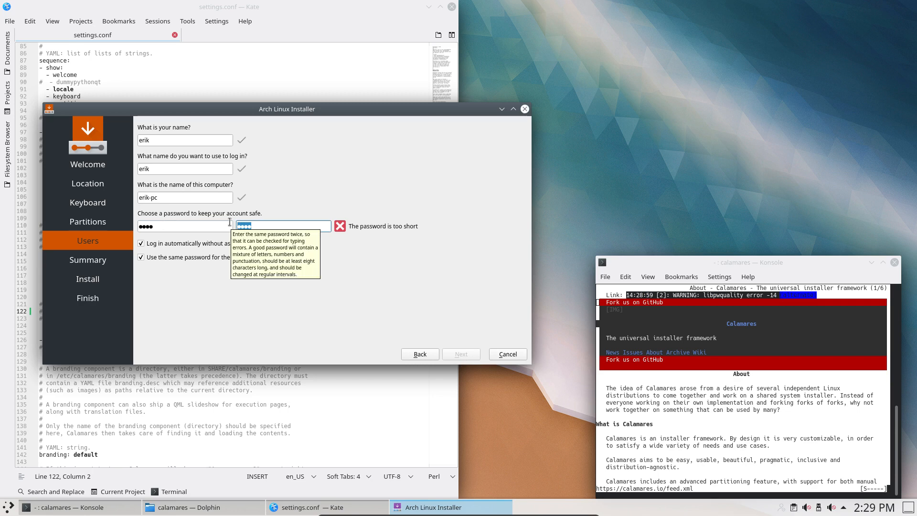
drag(157, 224, 115, 224)
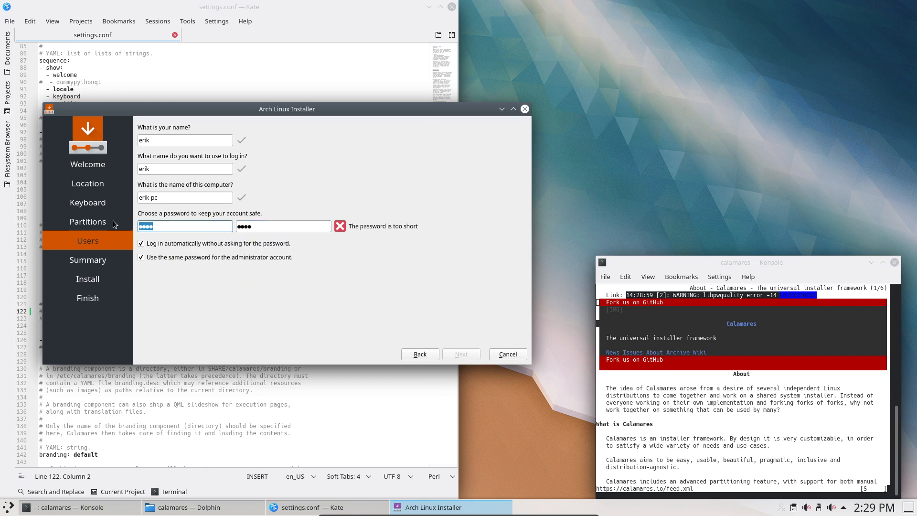
text(********)
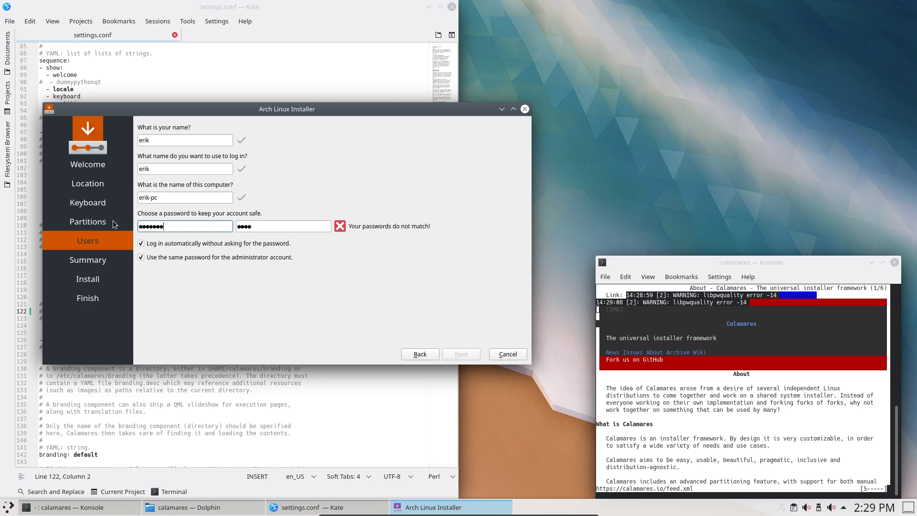
key(Tab)
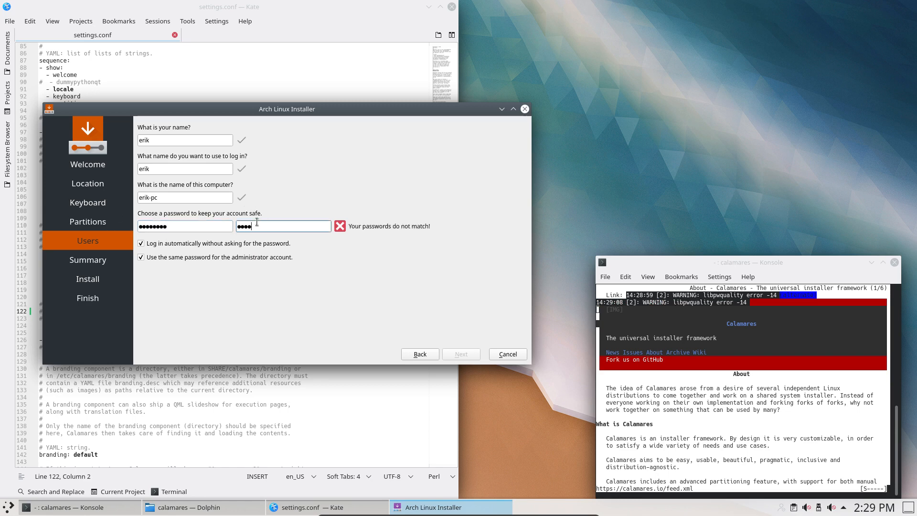
text(********)
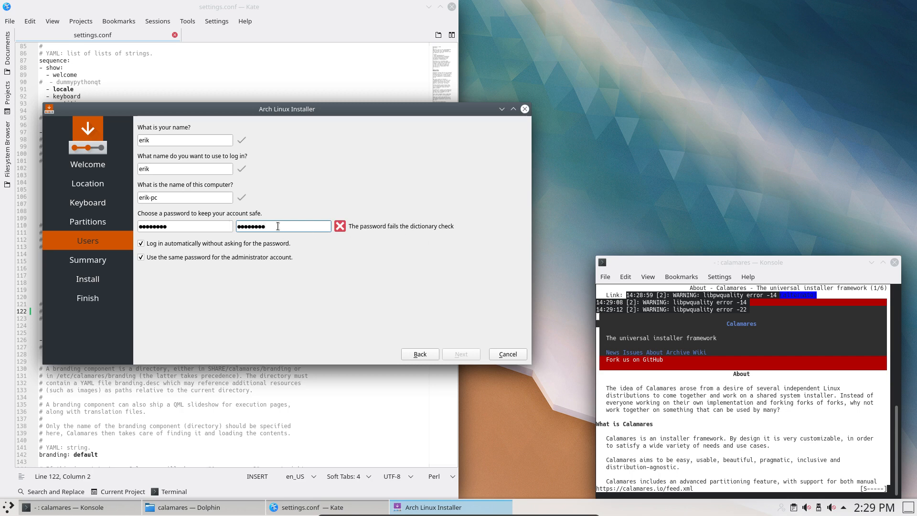
- Extend the account password with the same additional characters in both password fields
text(***)
click(203, 225)
text(**)
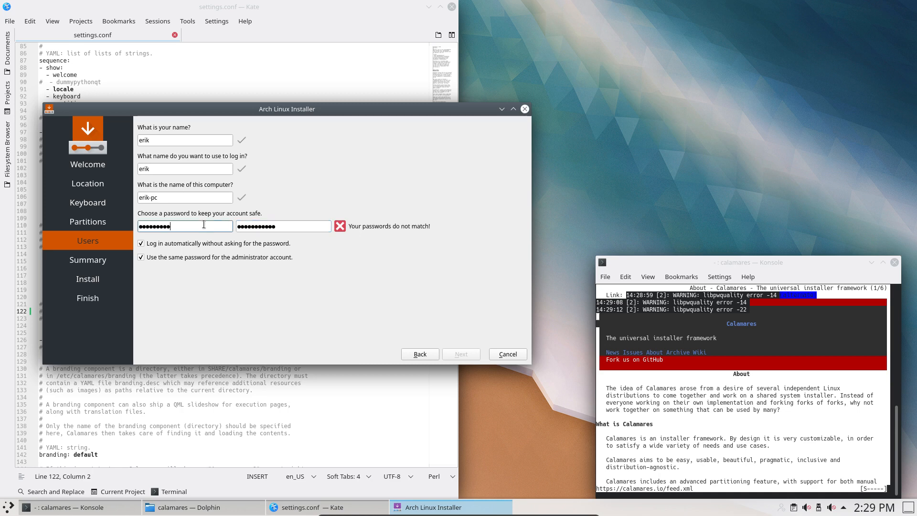
text(*)
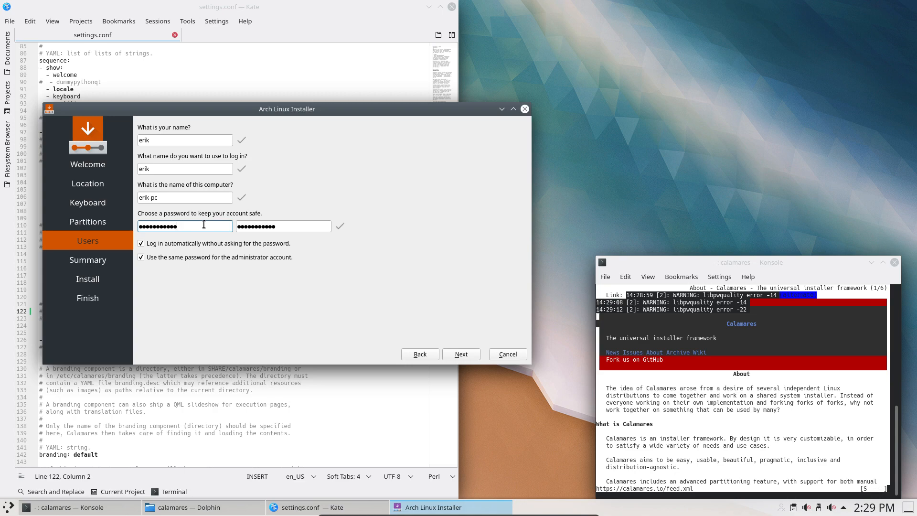
- Continue to the summary and run the installation, closing the installer's error dialog at the end
click(456, 354)
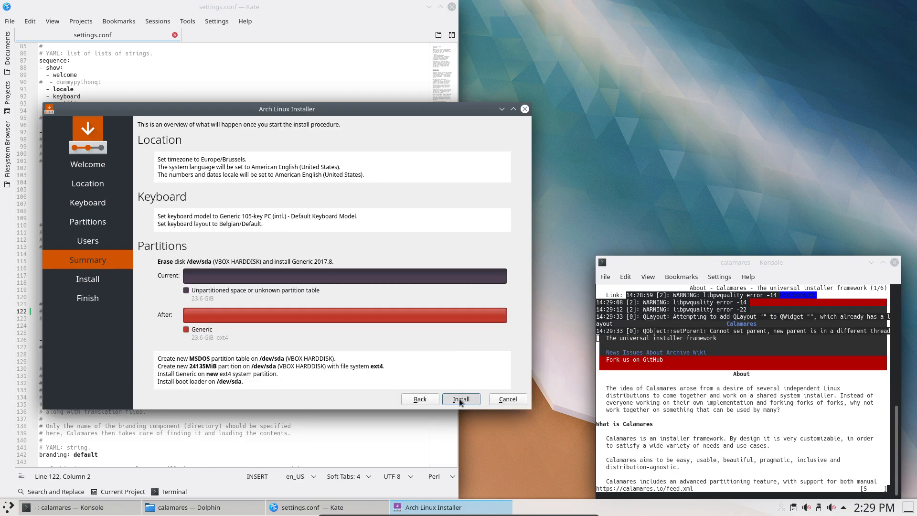
click(460, 398)
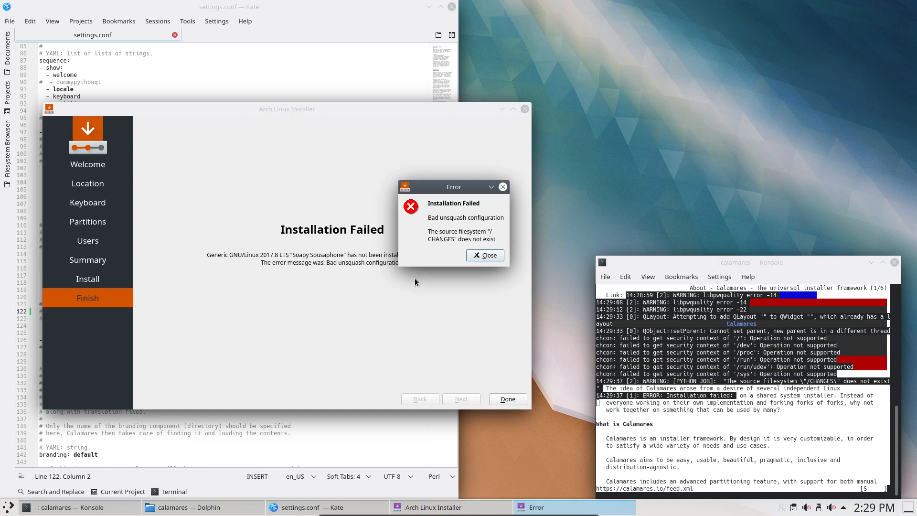
click(478, 258)
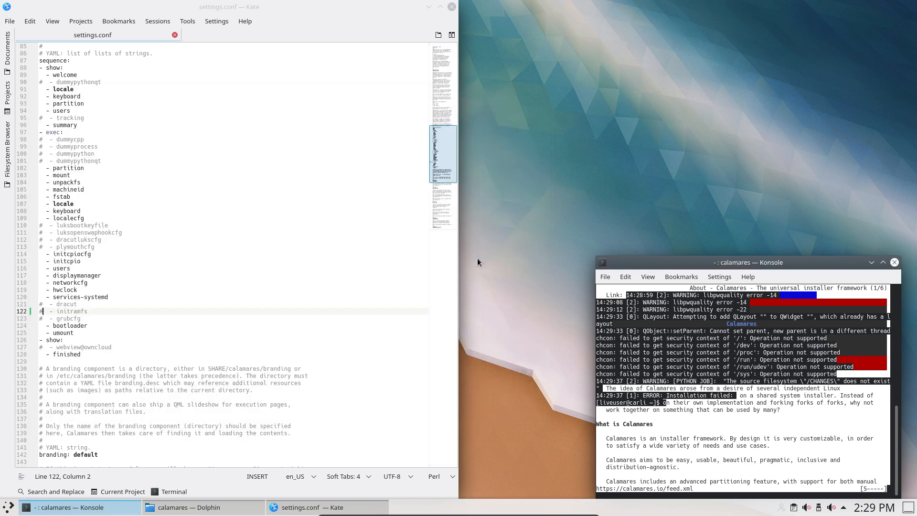
- Close the Konsole terminal and the Kate editor holding settings.conf, leaving the calamares folder open in Dolphin
click(894, 263)
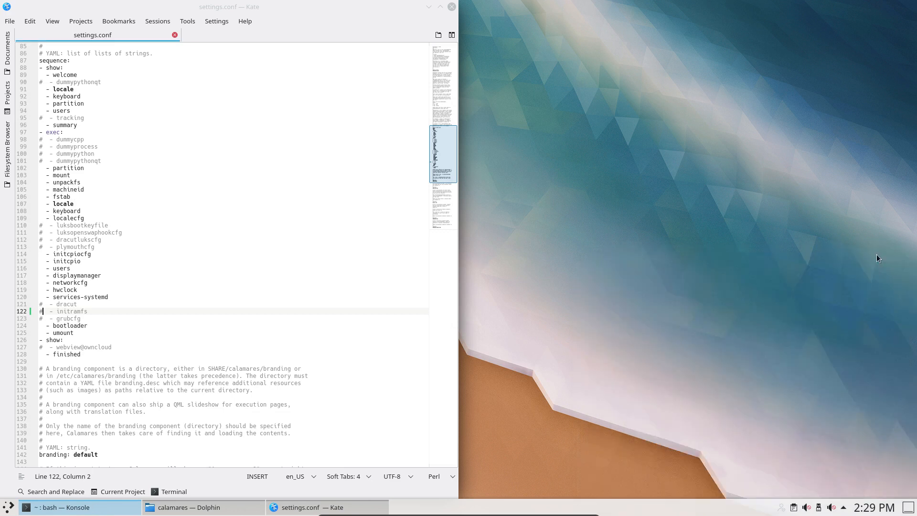
click(452, 7)
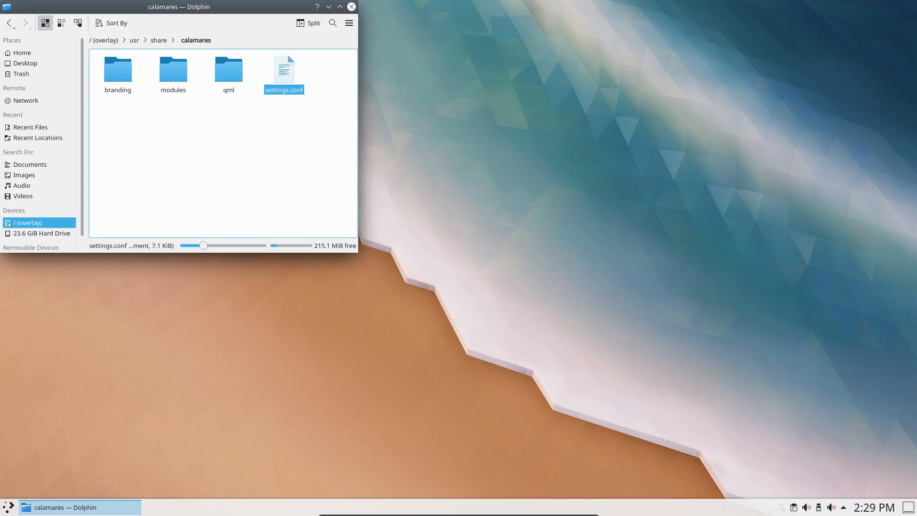